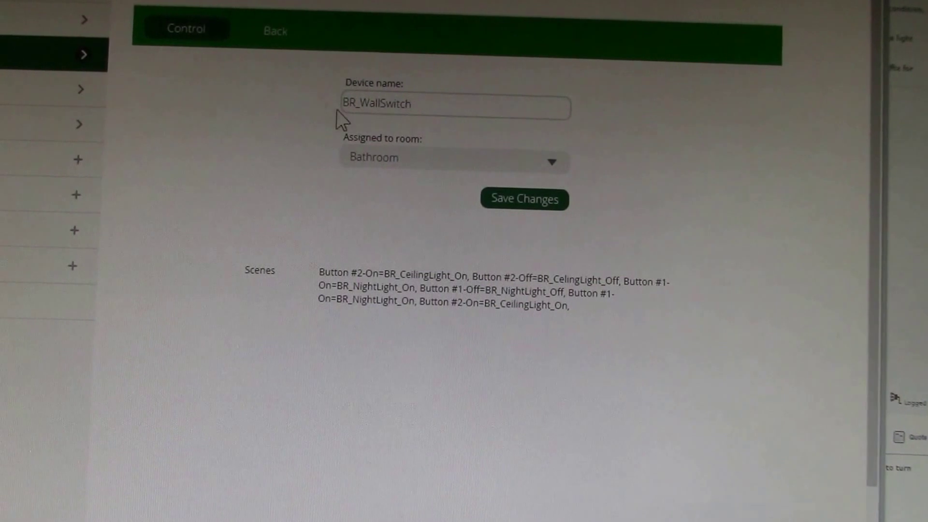
# - Go back from the device settings page to the Bathroom device list
pyautogui.click(272, 31)
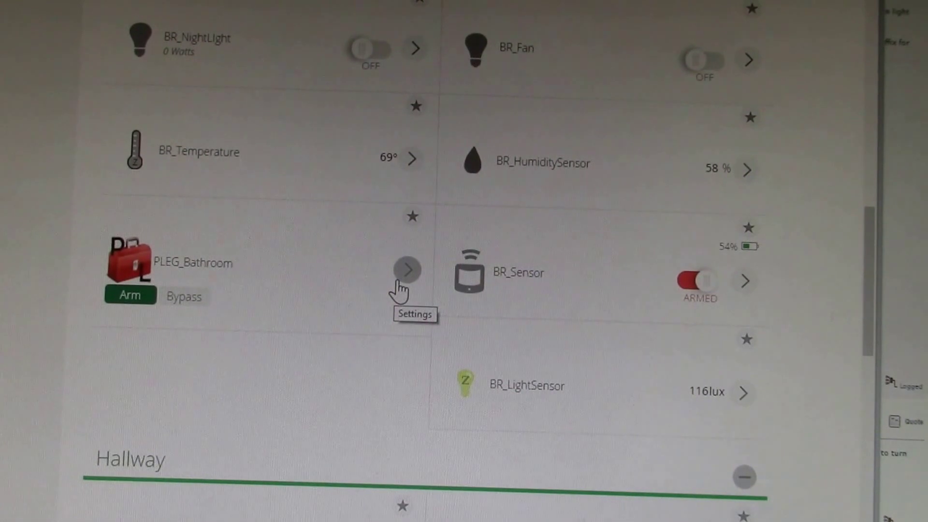
pyautogui.scroll(2, 240, 47)
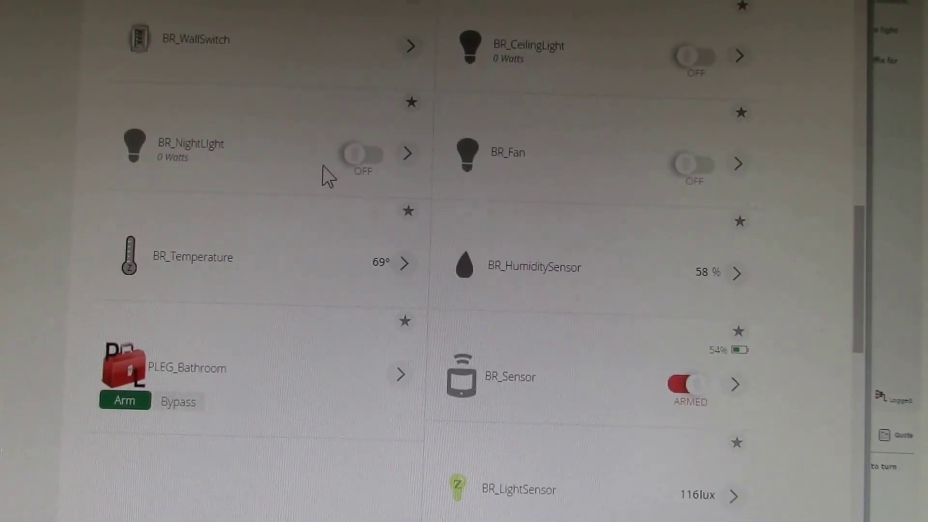
# - Toggle BR_CeilingLight on then off, and BR_NightLight on then off
pyautogui.click(695, 57)
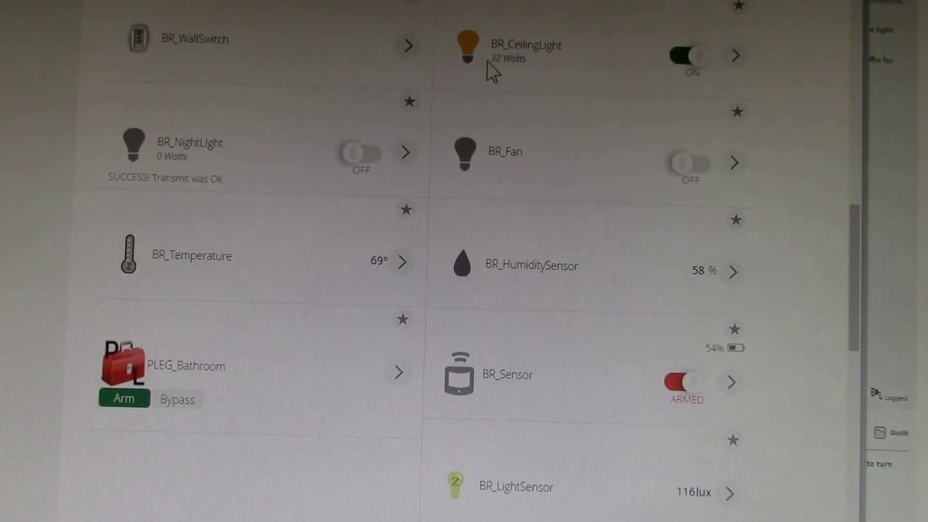
pyautogui.click(685, 58)
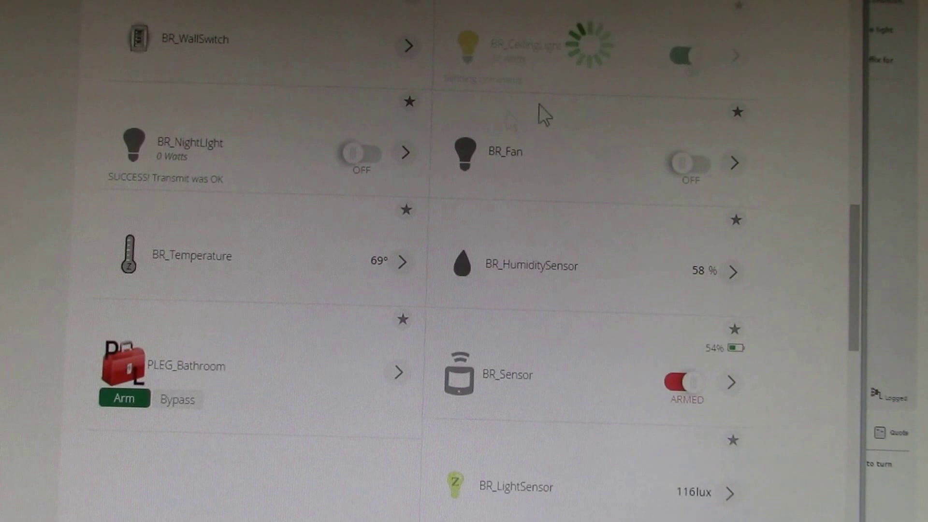
pyautogui.click(357, 154)
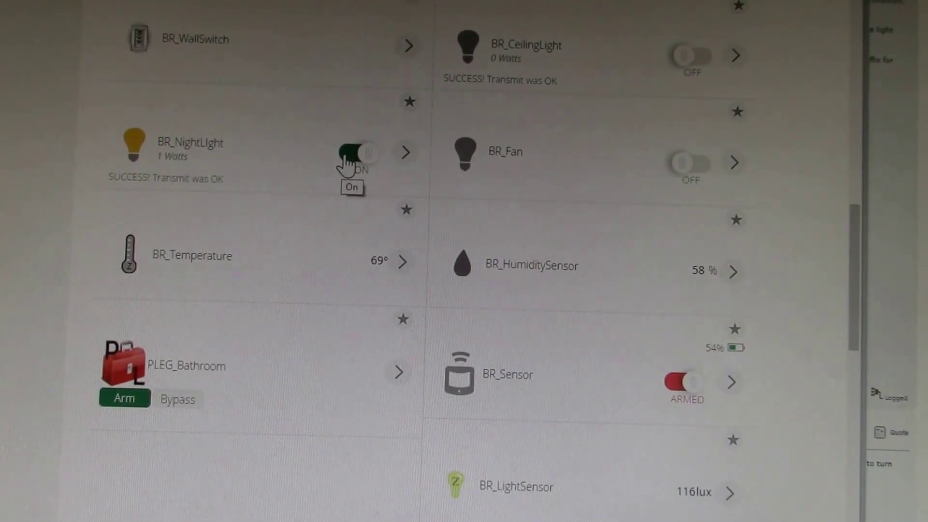
pyautogui.click(349, 156)
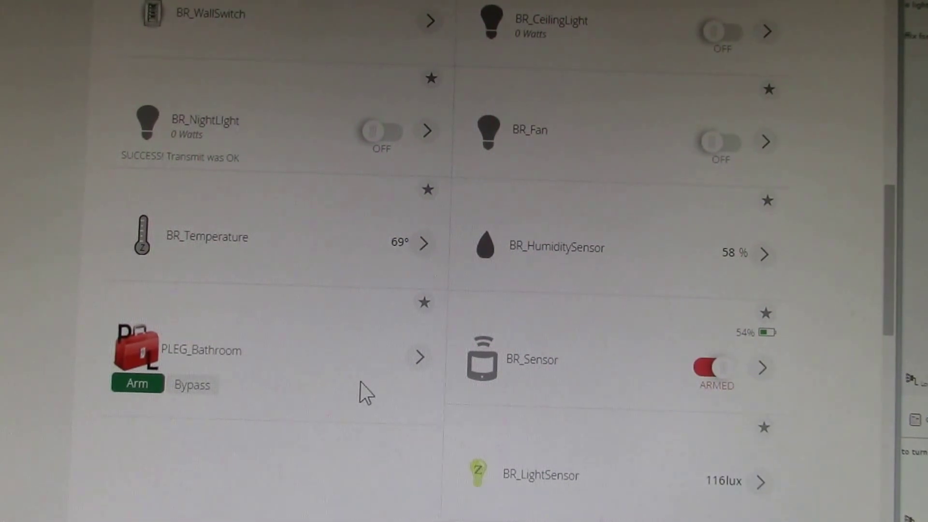
pyautogui.click(423, 243)
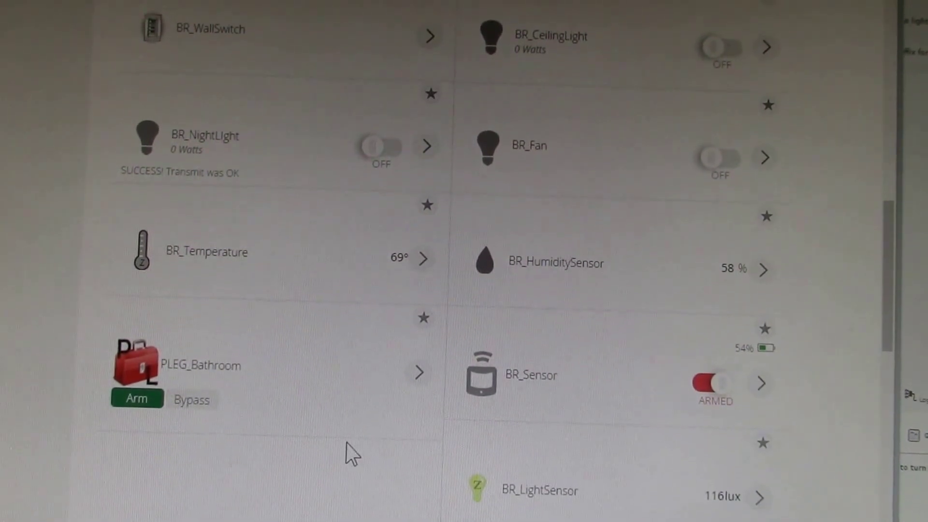
pyautogui.scroll(-2, 356, 406)
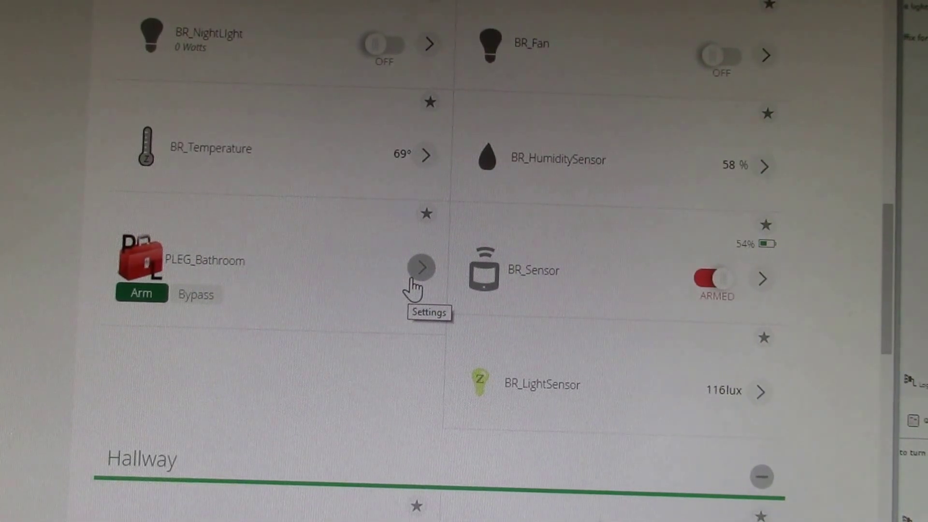
pyautogui.scroll(2, 436, 326)
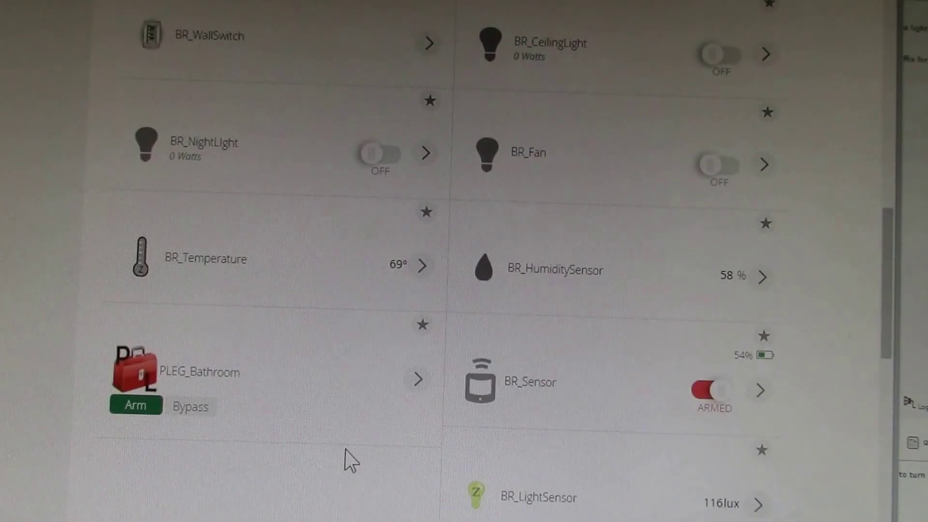